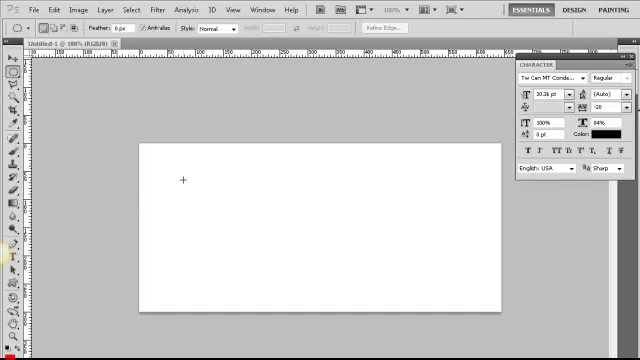
Draw an ellipse, then trim it with rectangular marquee drags into a small curved-top four-sided selection.
drag(185, 180, 413, 260)
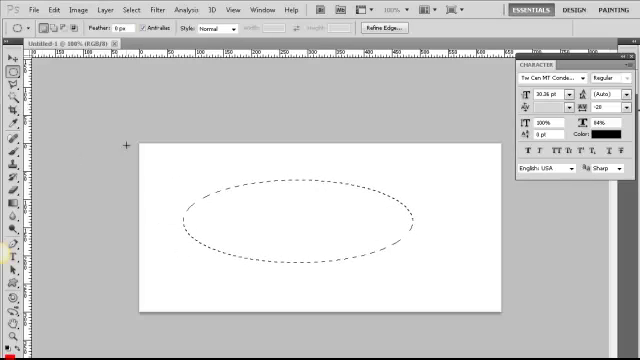
right_click(14, 72)
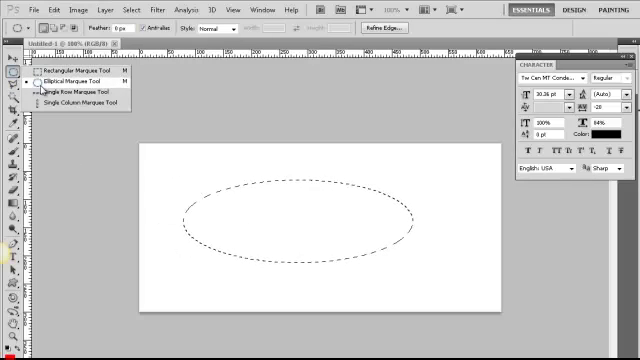
click(45, 72)
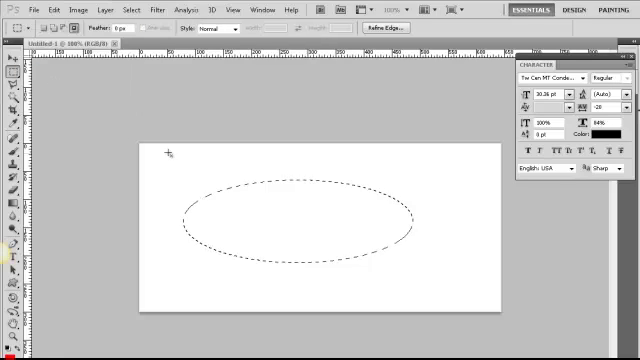
drag(171, 150, 401, 258)
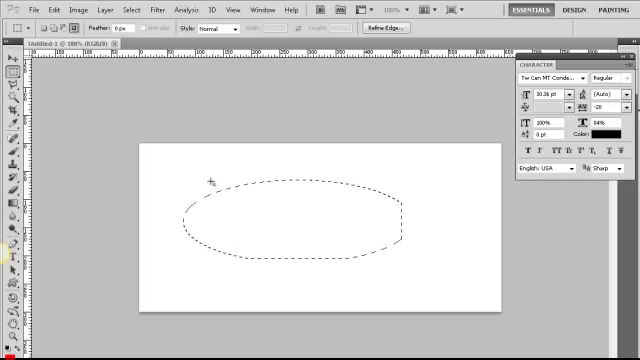
drag(197, 169, 253, 248)
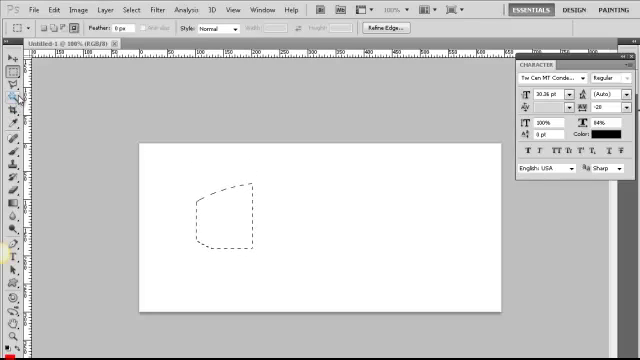
Stroke the curved-top selection with a 4 px deep blue line, centered.
click(54, 10)
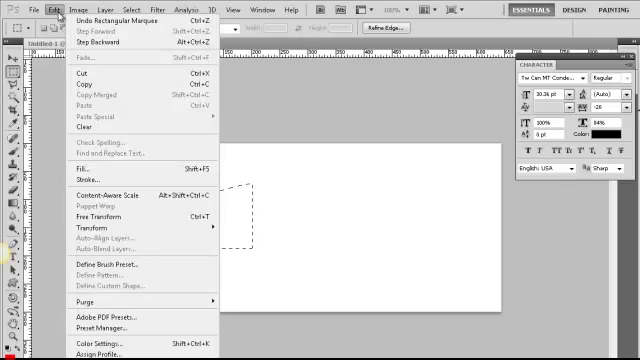
click(88, 180)
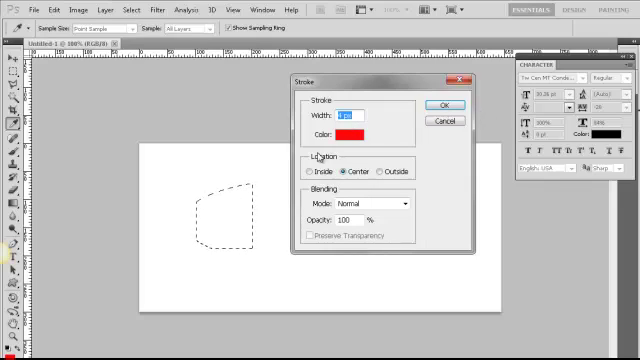
click(346, 135)
click(452, 185)
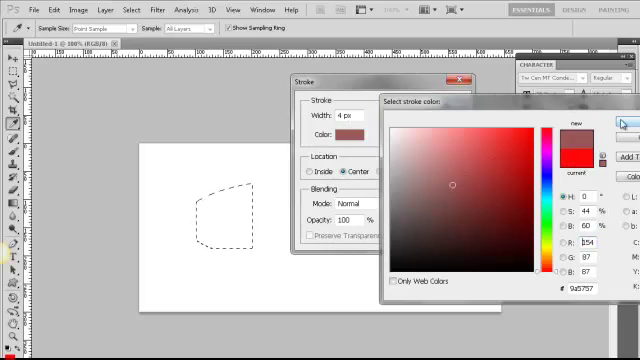
click(546, 186)
drag(452, 185, 533, 162)
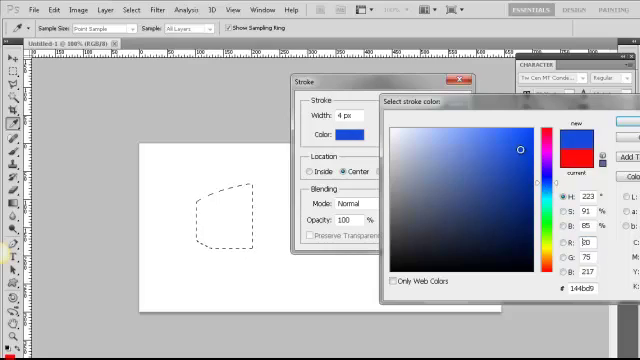
click(625, 121)
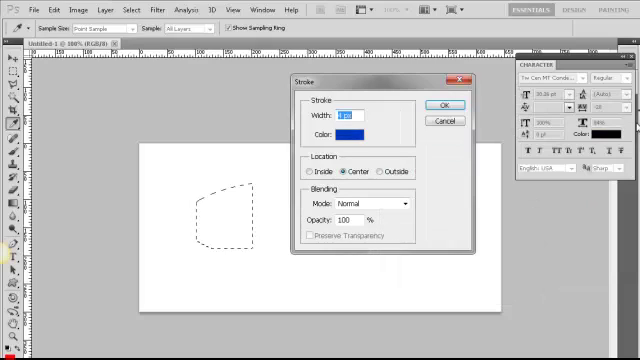
click(440, 107)
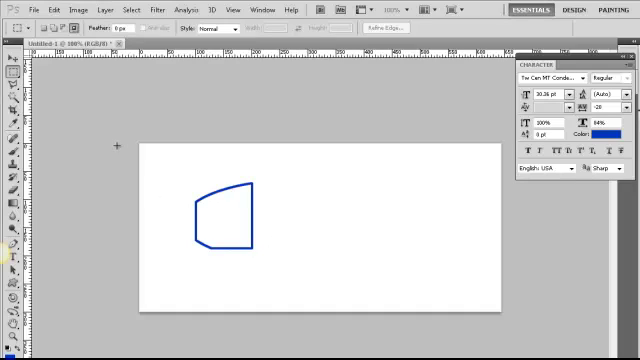
Place four Polygonal Lasso corners right of the blue shape, closing at the start point.
click(13, 85)
click(260, 290)
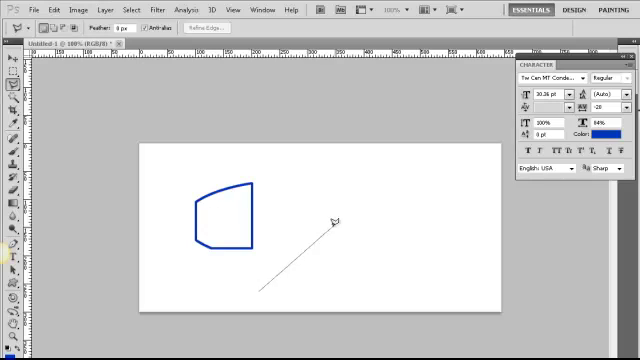
click(318, 200)
click(402, 215)
click(340, 272)
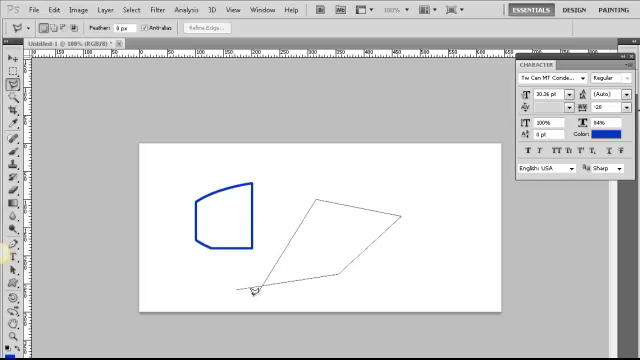
click(262, 287)
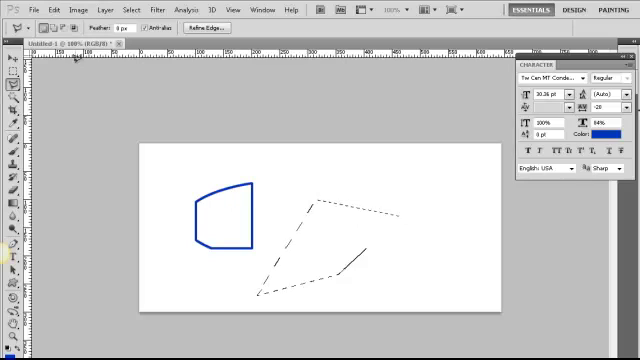
Give the polygon the same 4 px blue stroke, then deselect with Ctrl+D.
click(54, 10)
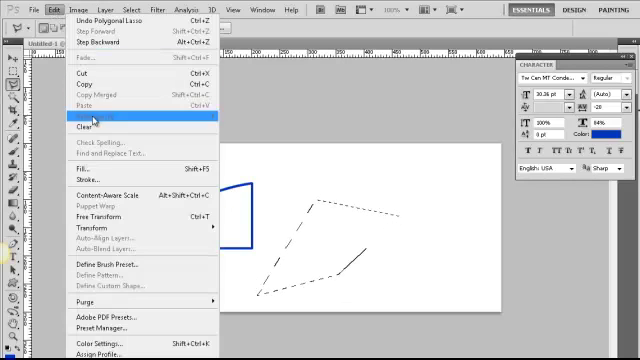
click(88, 179)
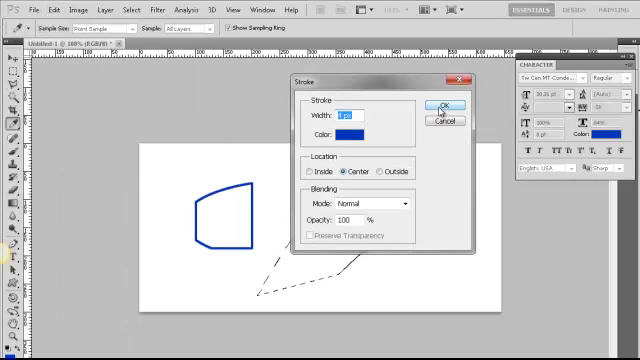
click(441, 106)
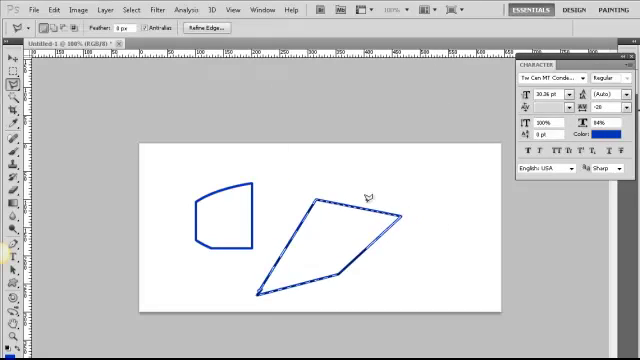
key(ctrl+d)
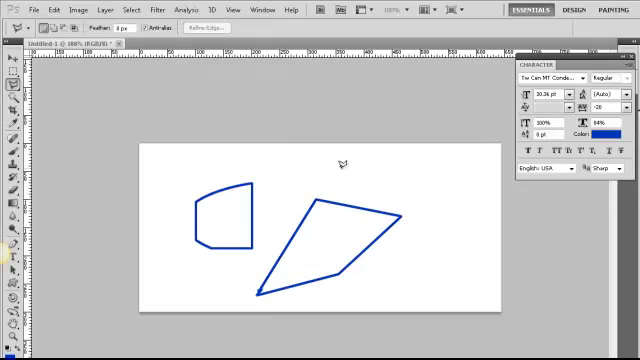